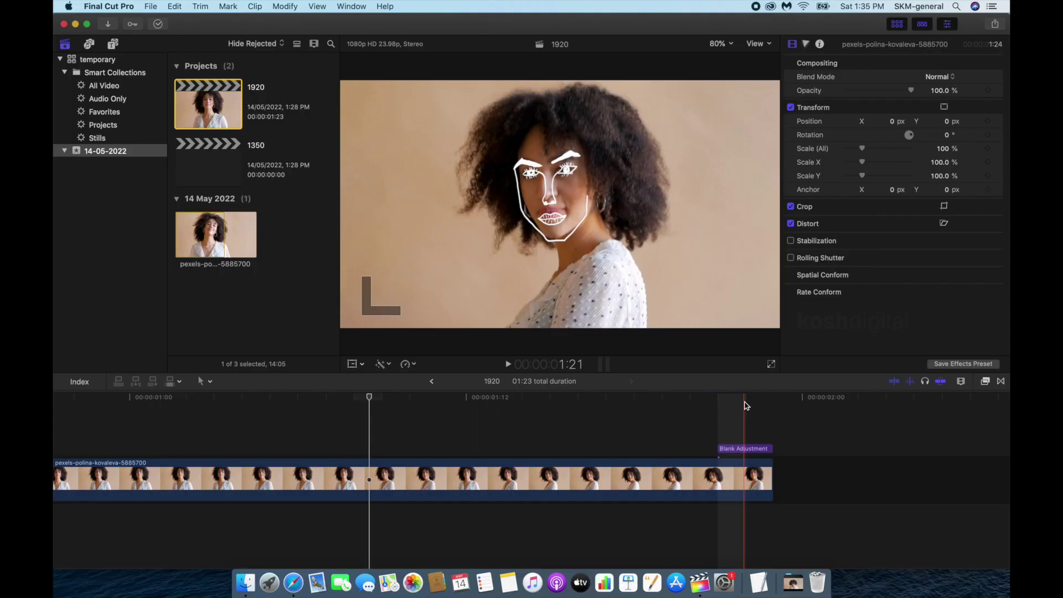
Step: Bring up Safari on the $10 Disclosure Face Effect product page and scroll through it
left_click(297, 580)
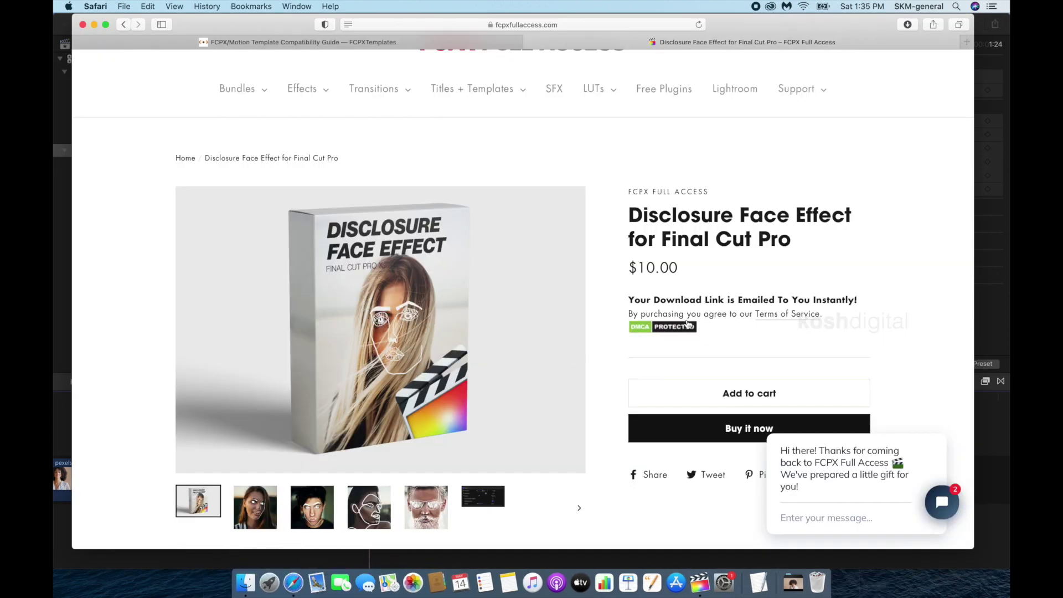
left_click_drag(793, 241, 626, 216)
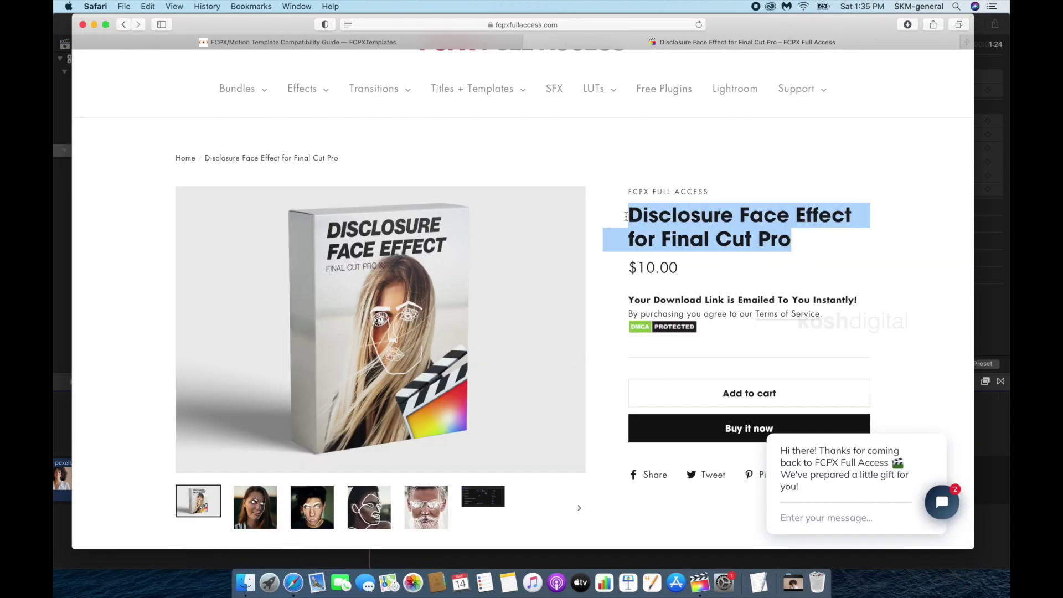
left_click(706, 233)
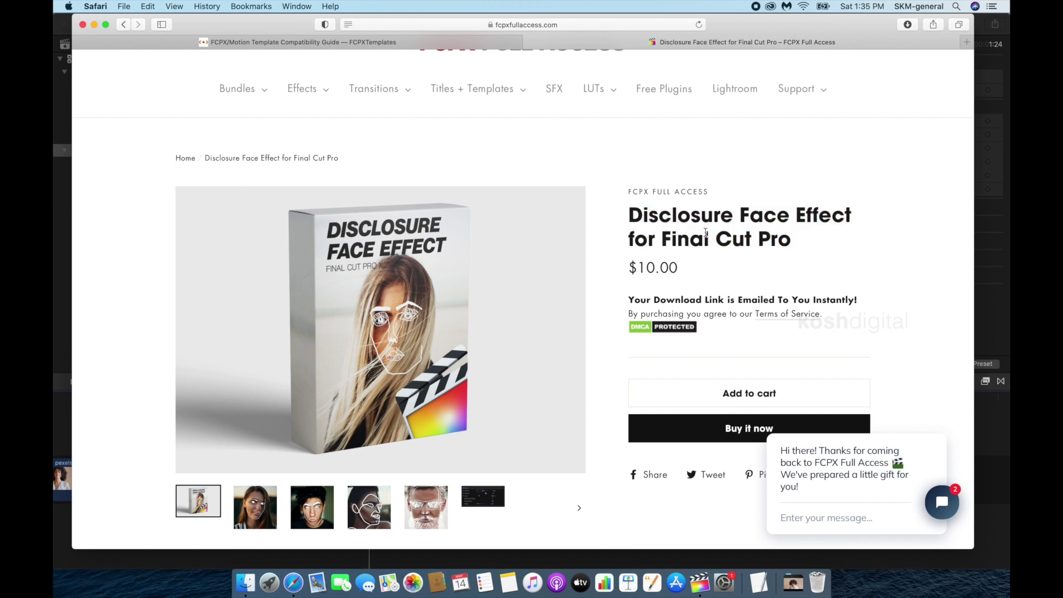
scroll(594, 234, "up", 3)
scroll(546, 228, "down", 4)
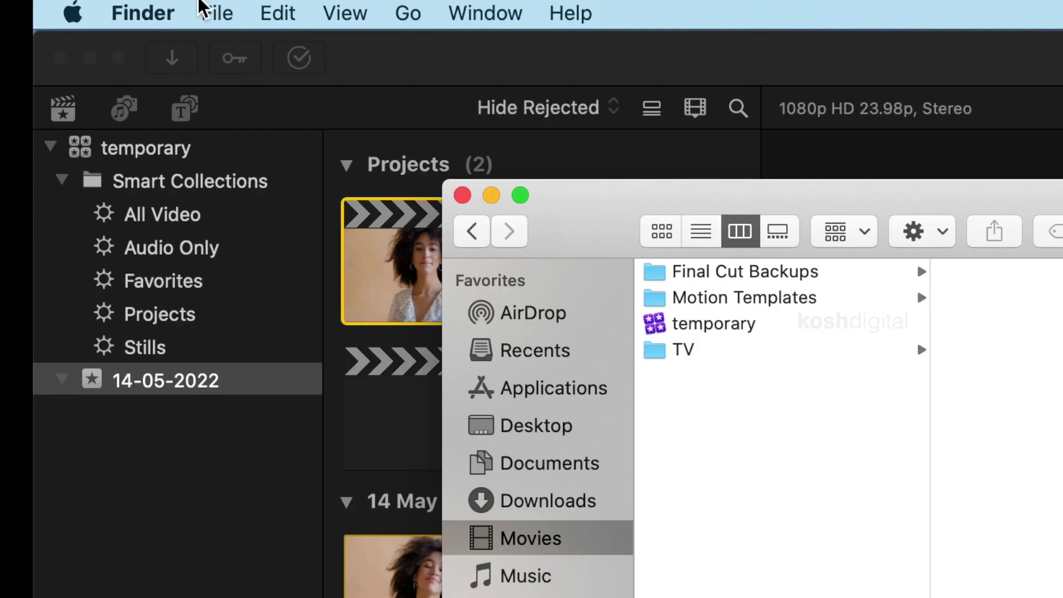
Step: Re-enable Movies in Finder's Sidebar preferences so it shows under Favorites after Pictures
left_click(118, 6)
mouse_move(106, 9)
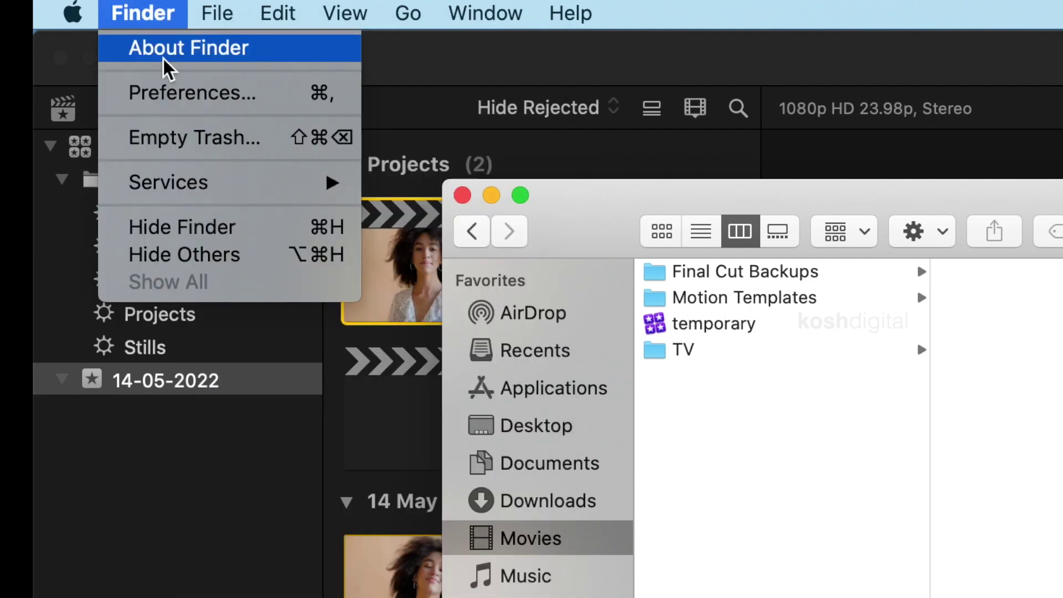
left_click(224, 95)
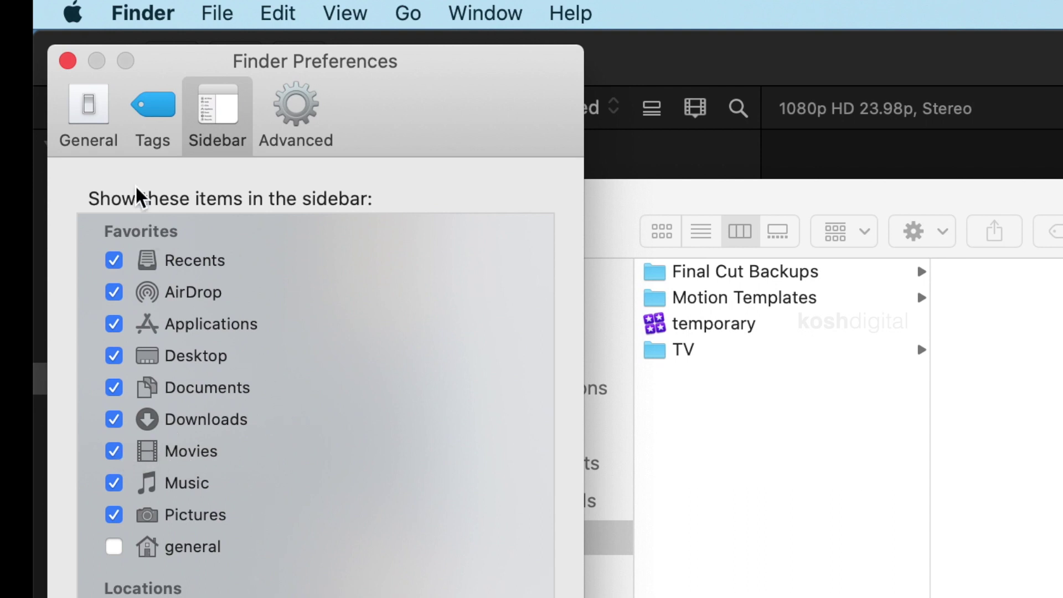
left_click(114, 453)
left_click(114, 453)
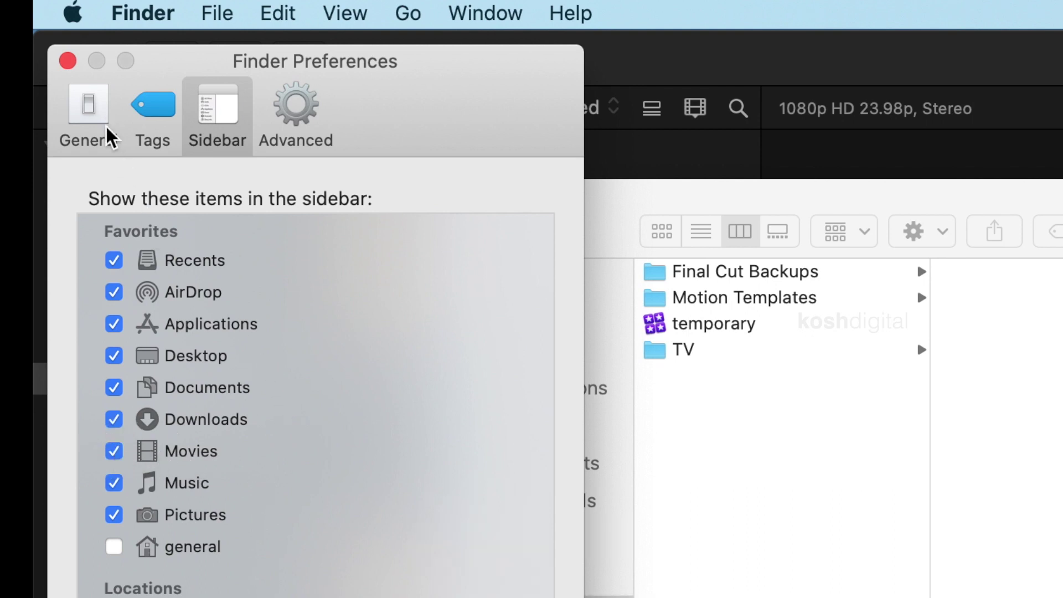
left_click(67, 61)
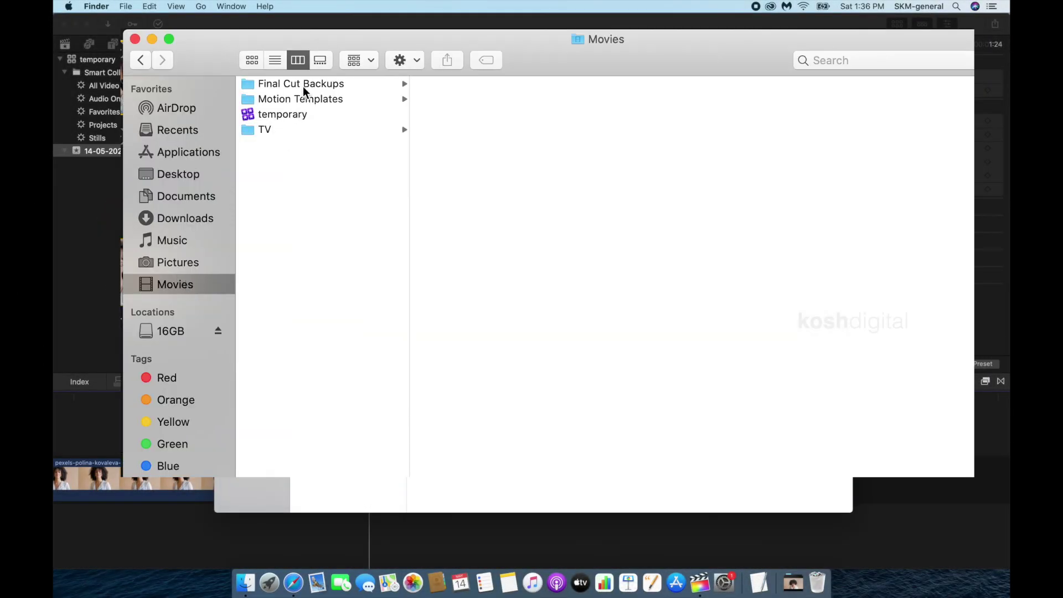
Step: Drill into Motion Templates › Effects › Disclosure Face Effect to list the Face 1–15 folders
left_click(339, 101)
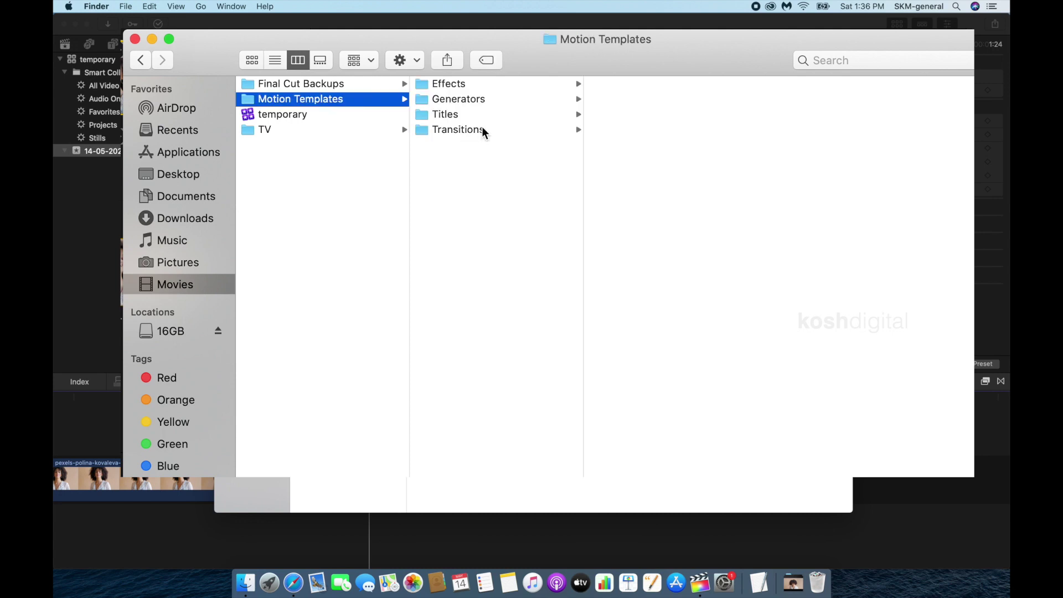
left_click(468, 84)
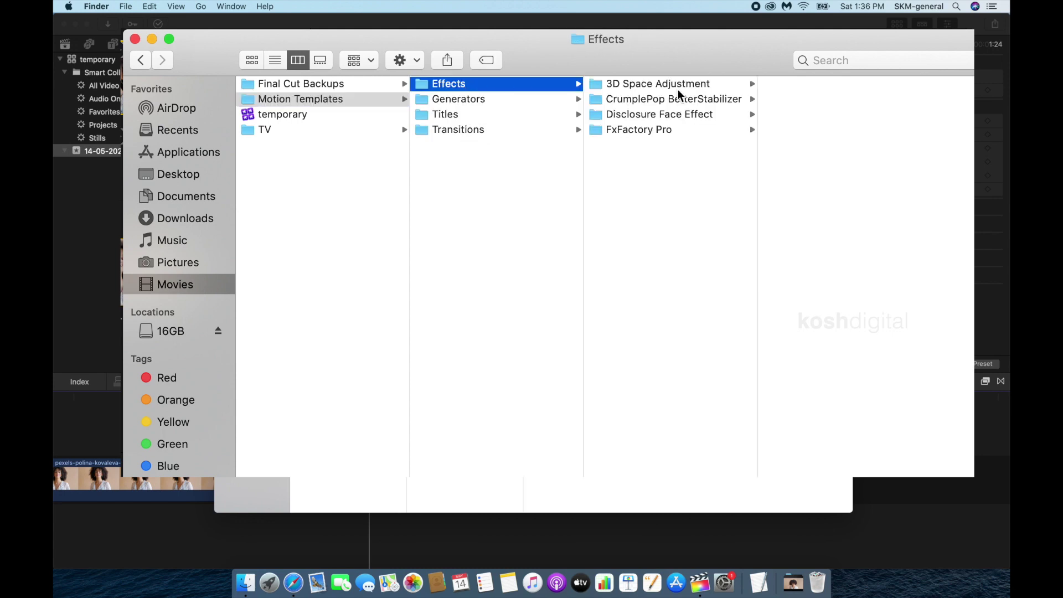
left_click(665, 115)
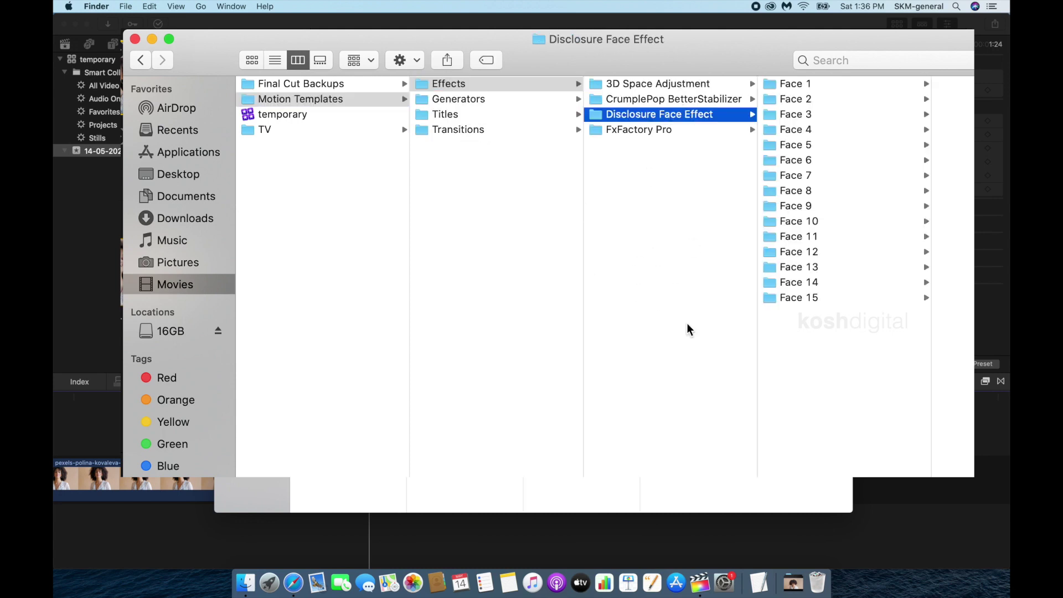
left_click(659, 161)
left_click(679, 118)
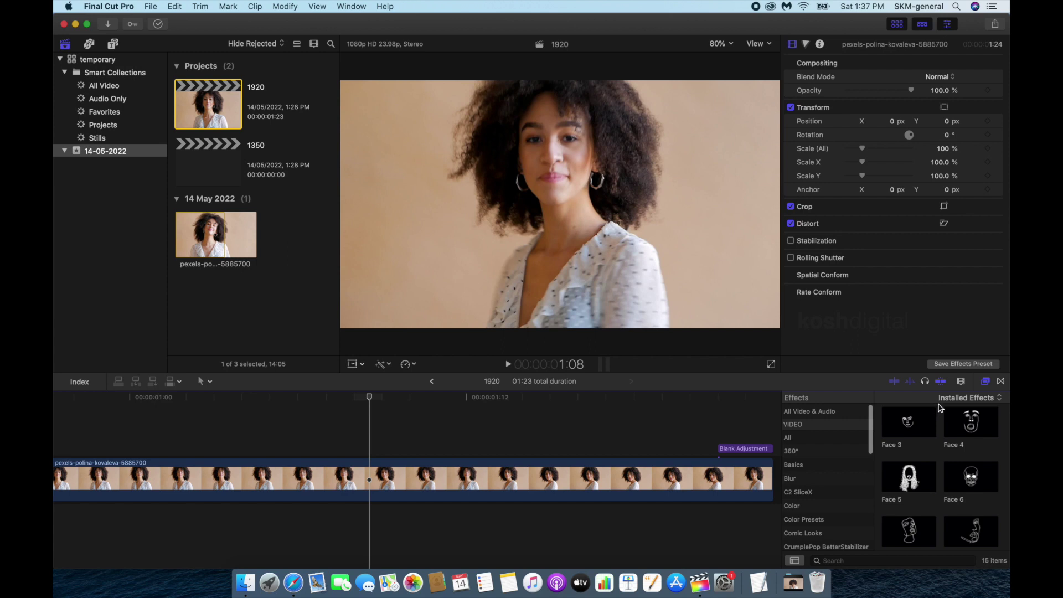
Step: Select the Disclosure Face Effect category in the Effects browser and check Face 5's red thumbnail
left_click(986, 381)
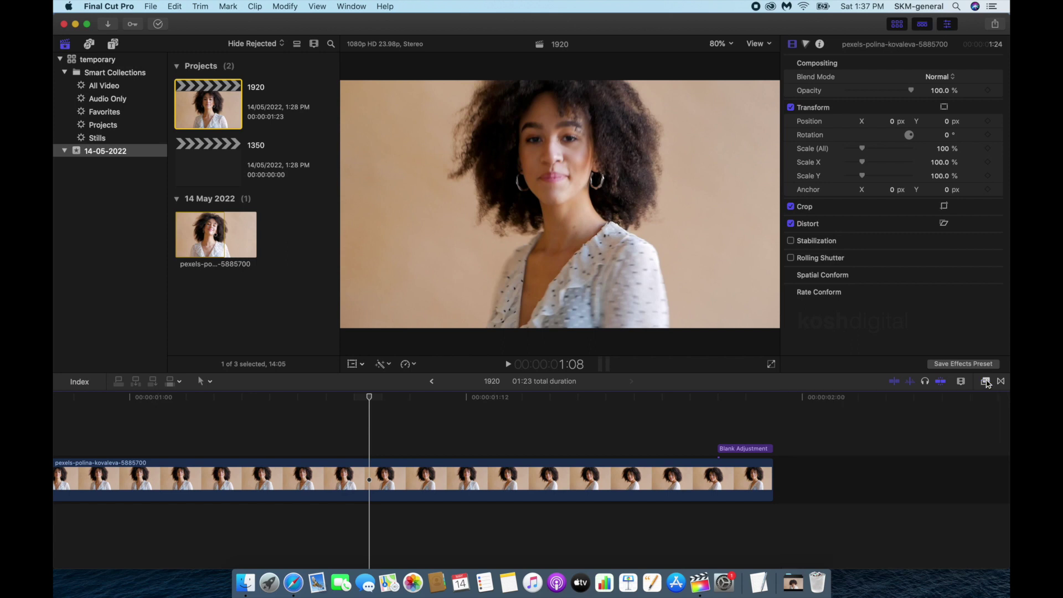
left_click(985, 381)
scroll(797, 438, "down", 3)
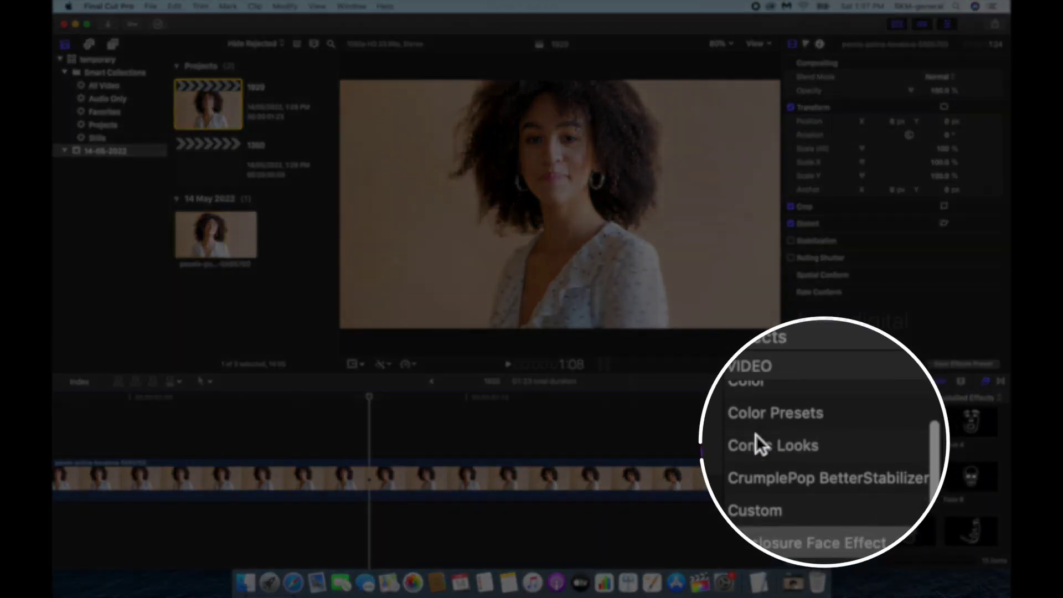
scroll(803, 487, "down", 1)
scroll(792, 476, "up", 5)
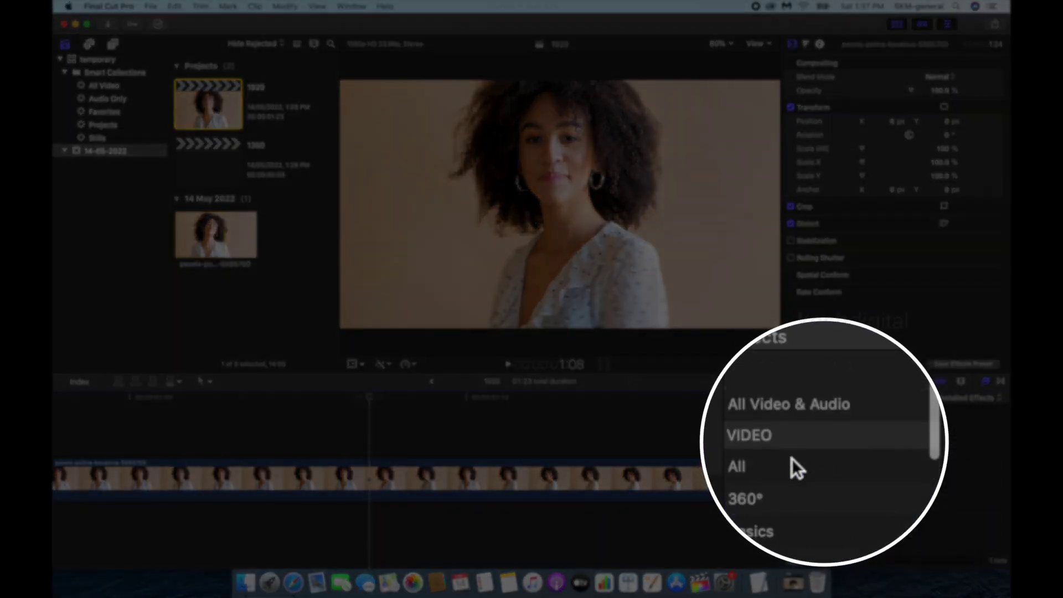
scroll(825, 468, "down", 5)
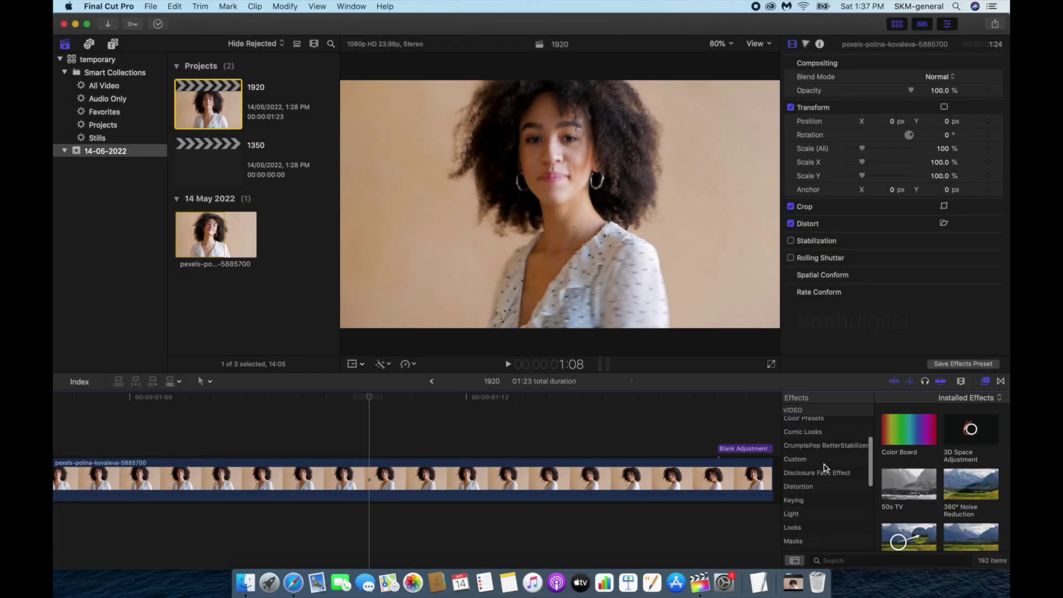
left_click(844, 470)
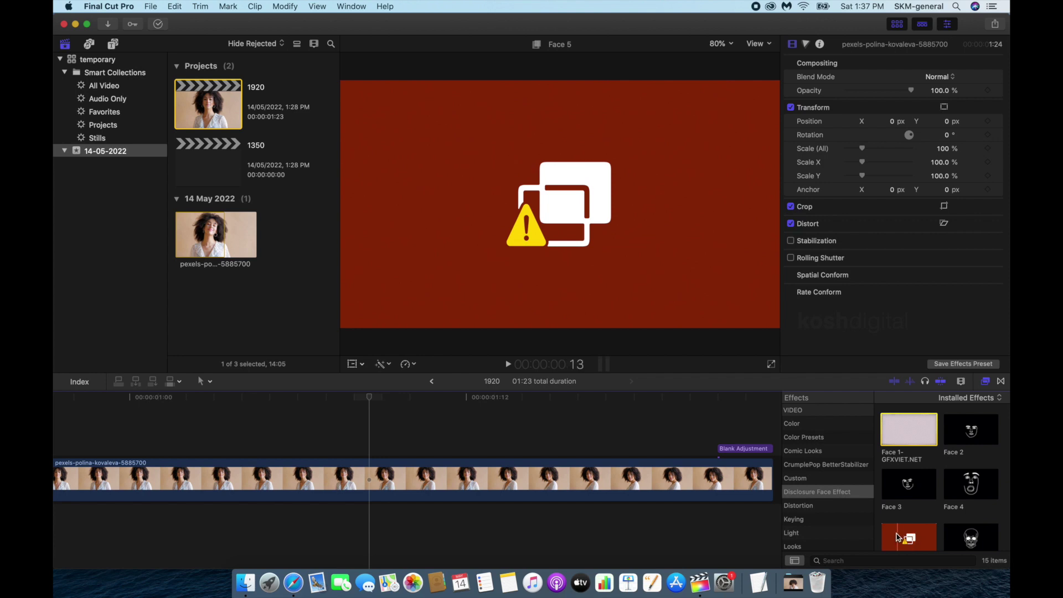
scroll(915, 534, "down", 2)
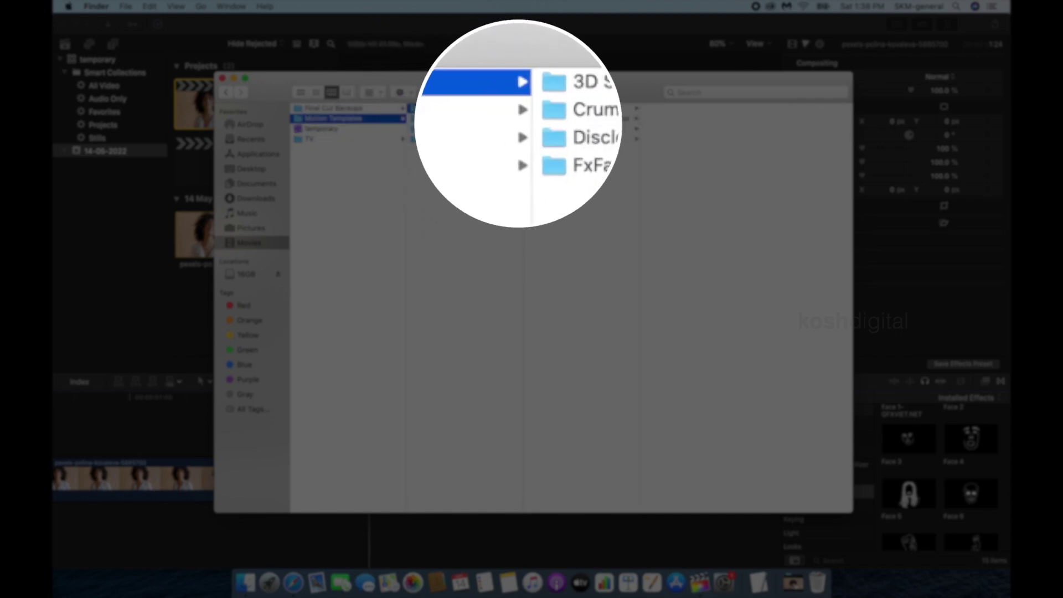
Step: Reveal the Face 5 effect's files on disk from Final Cut Pro's Effects browser
left_click(548, 129)
left_click(680, 150)
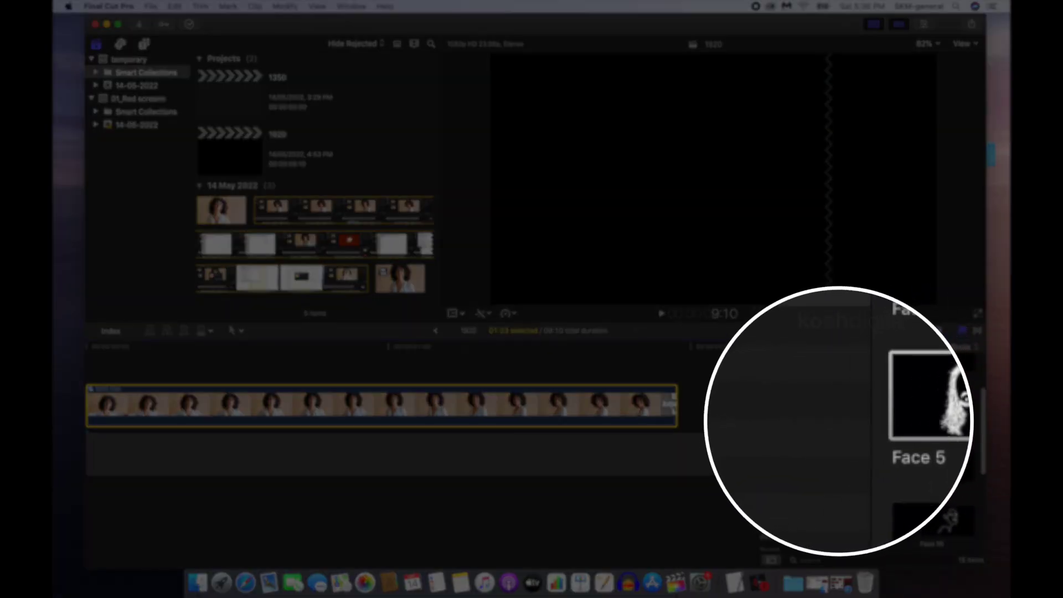
right_click(892, 412)
left_click(919, 441)
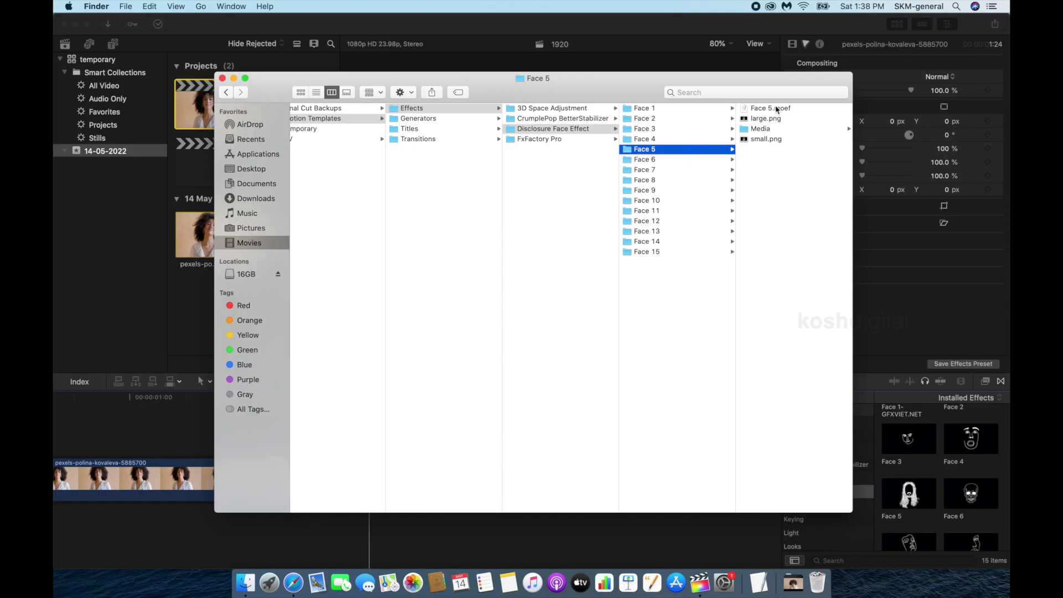
Step: Open Face 5.moef with TextEdit
left_click(776, 109)
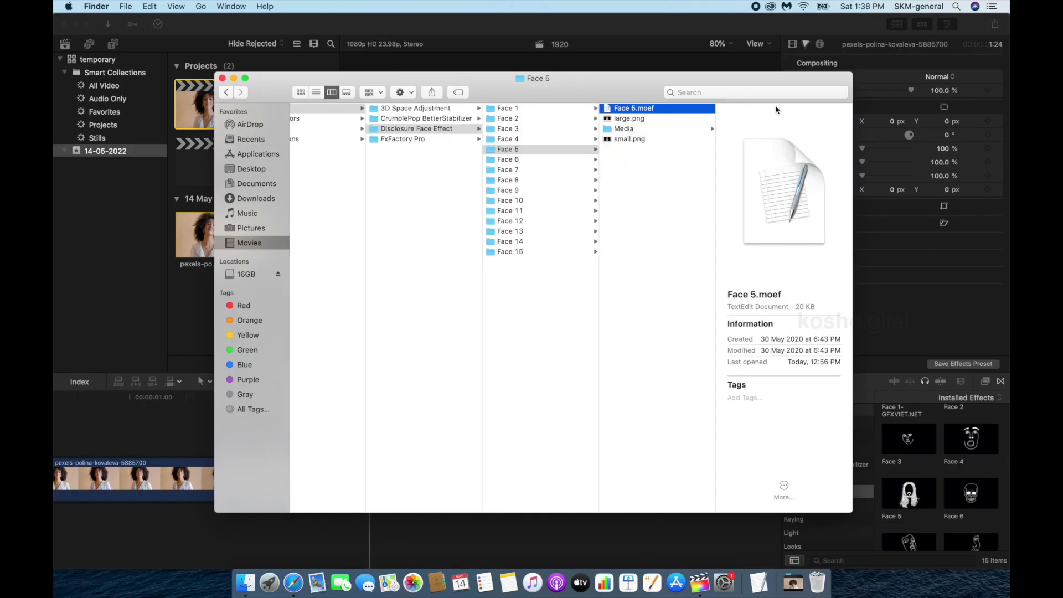
right_click(674, 114)
mouse_move(775, 127)
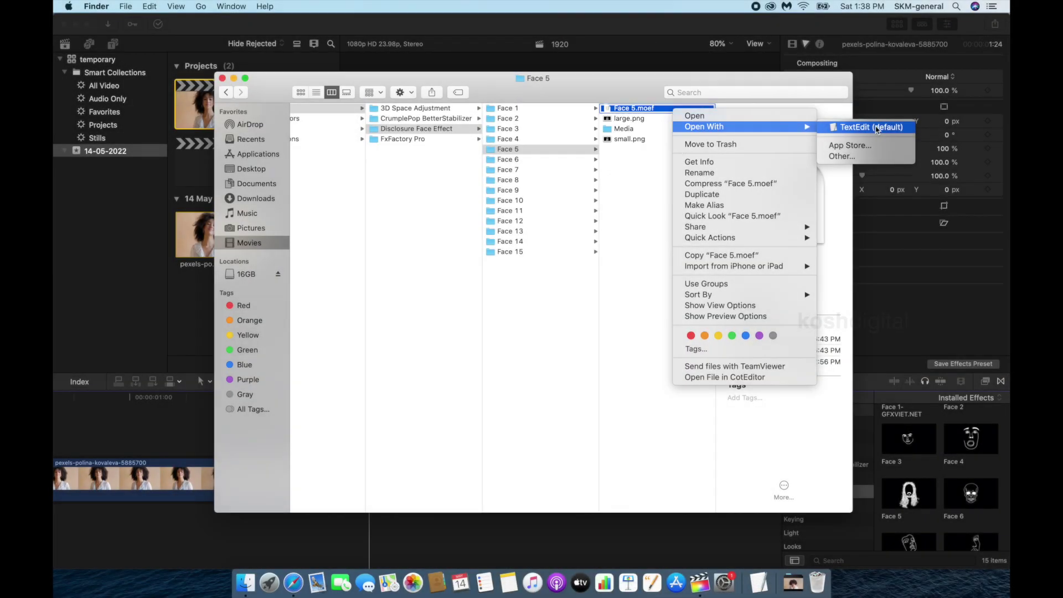
left_click(874, 127)
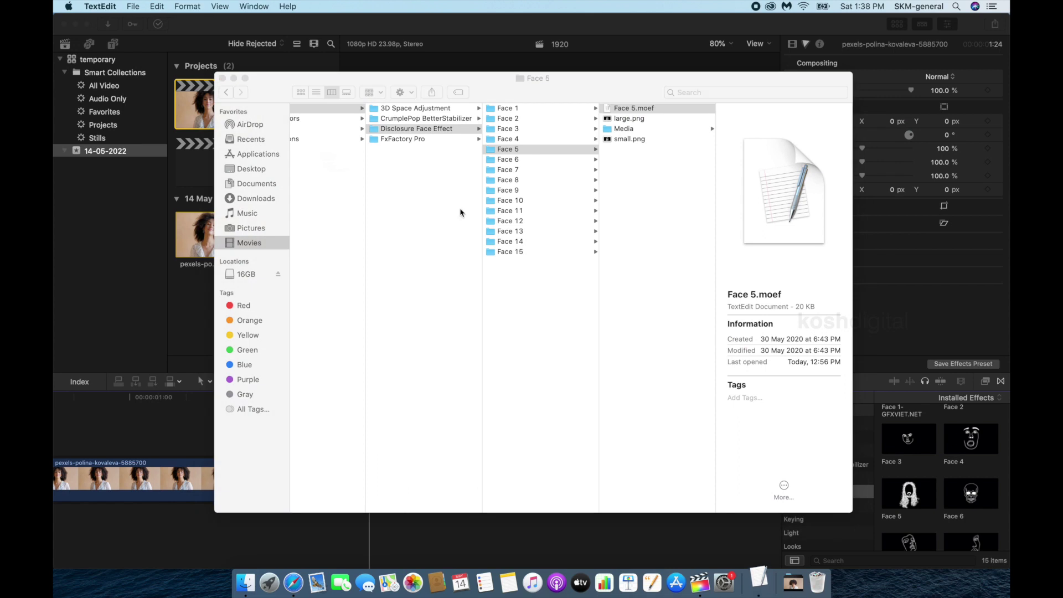
Step: Enlarge the TextEdit window and select the ozml 5.11 and displayversion 5.4.5 lines
left_click_drag(515, 275, 572, 346)
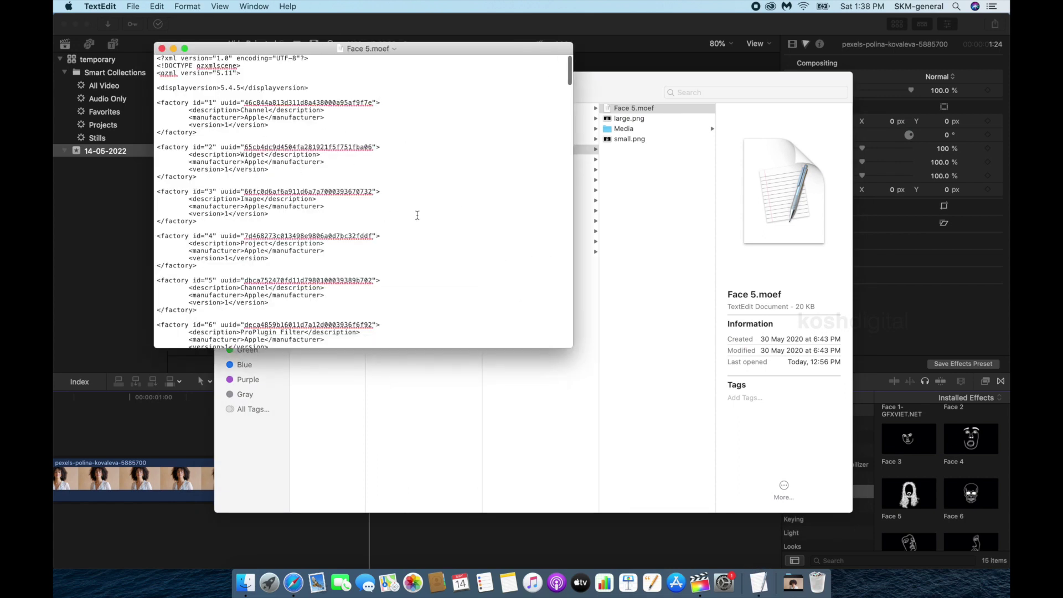
triple_click(208, 82)
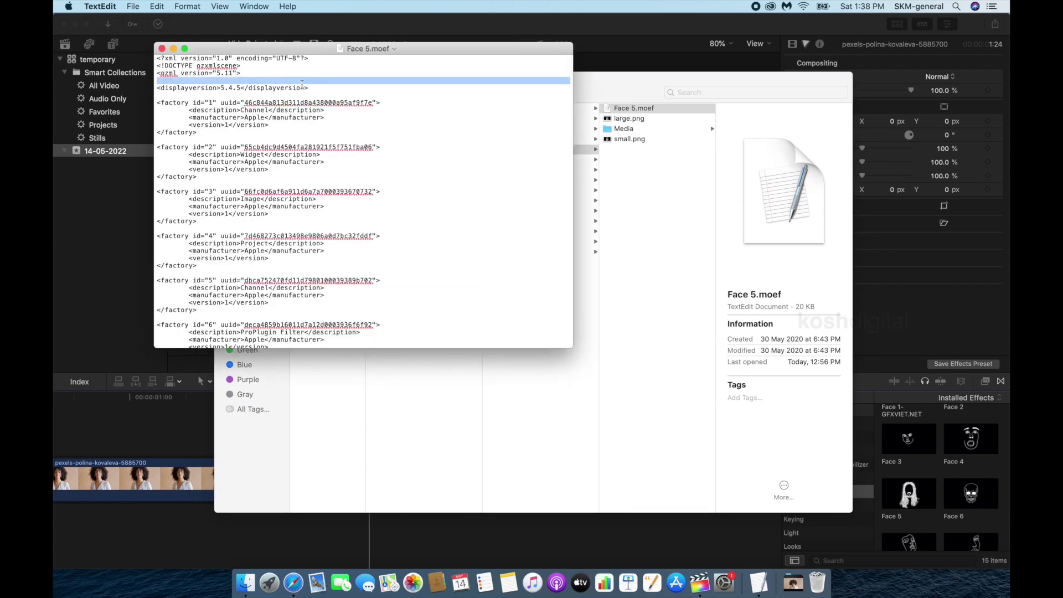
left_click_drag(302, 87, 143, 76)
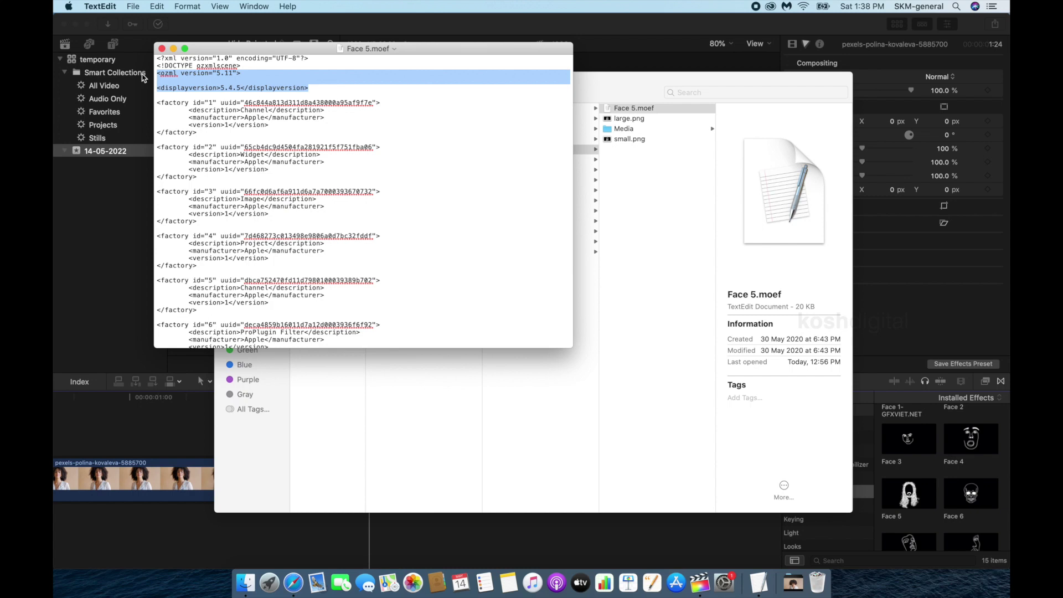
Step: Confirm in the About window that Final Cut Pro is version 10.4.6, then close it
left_click(196, 26)
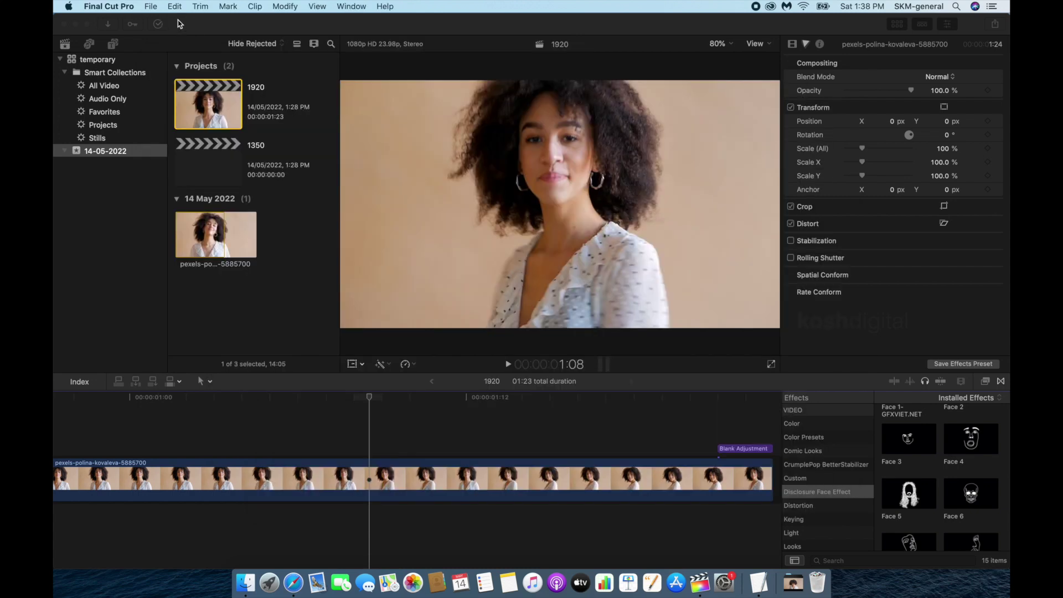
left_click(109, 6)
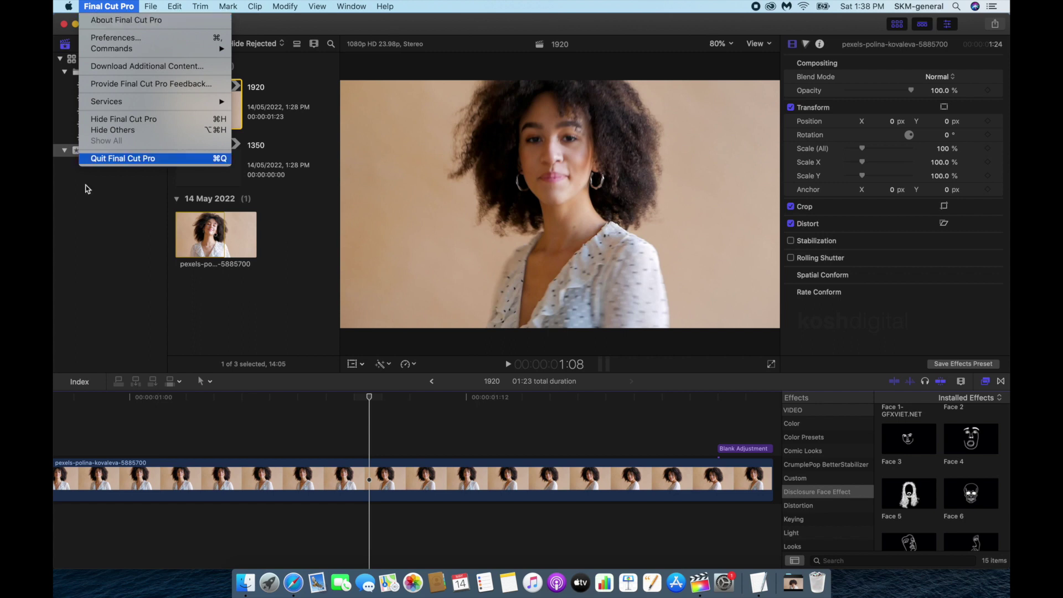
left_click(97, 185)
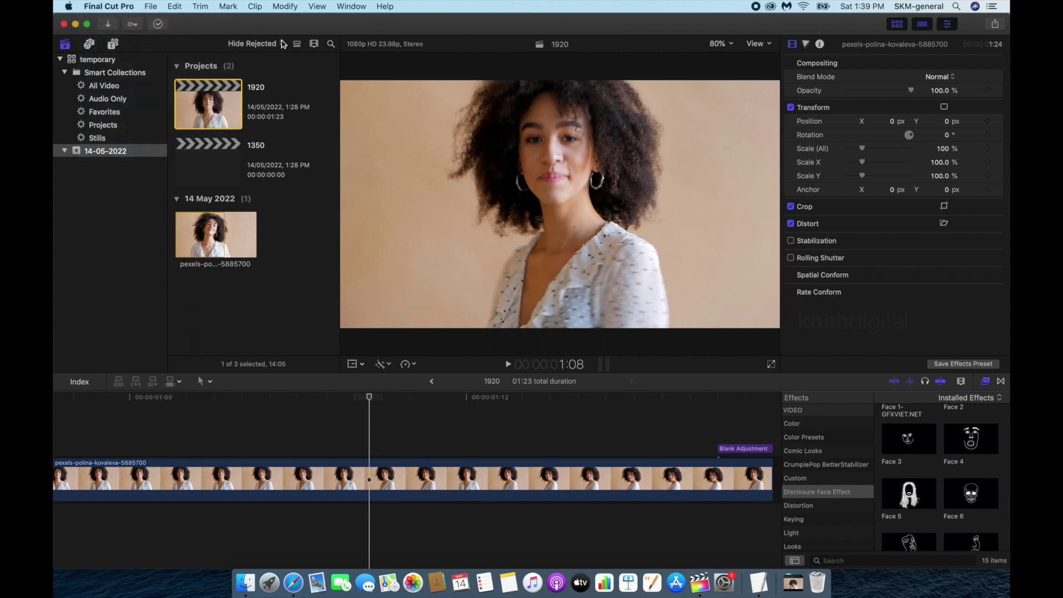
left_click(100, 6)
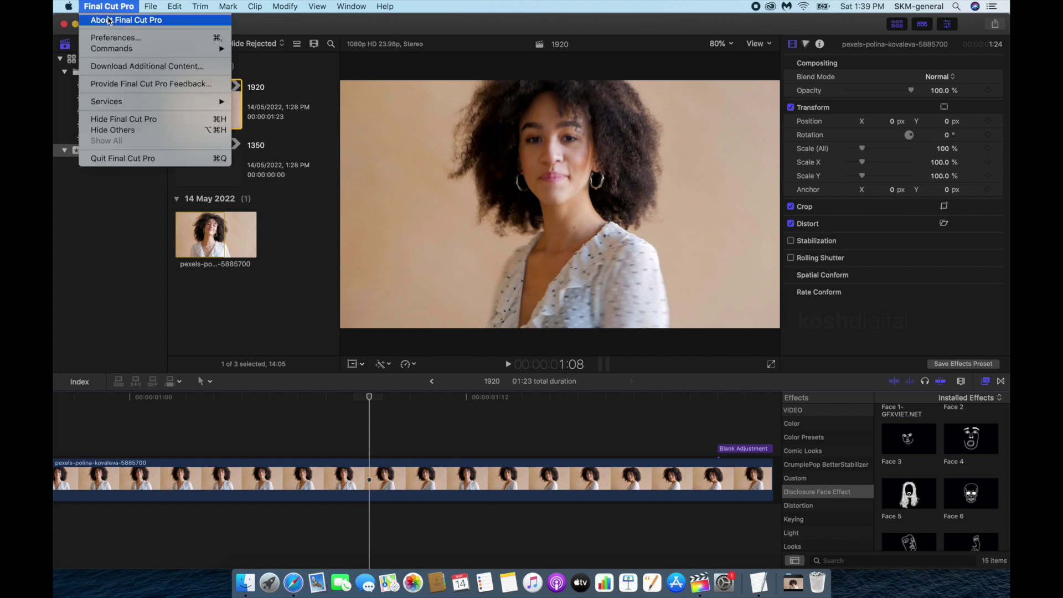
left_click(302, 102)
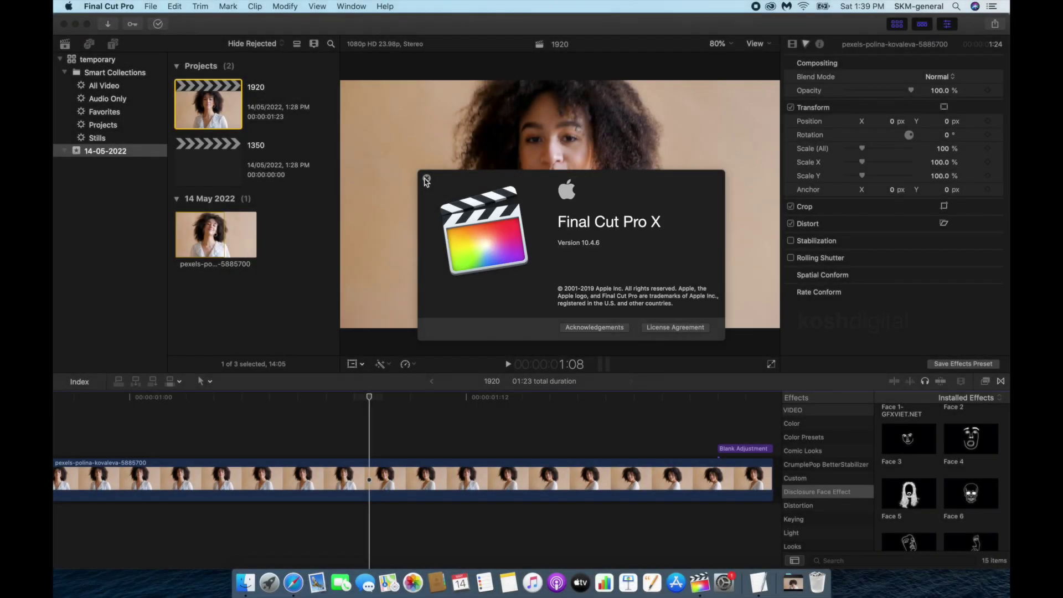
left_click(426, 177)
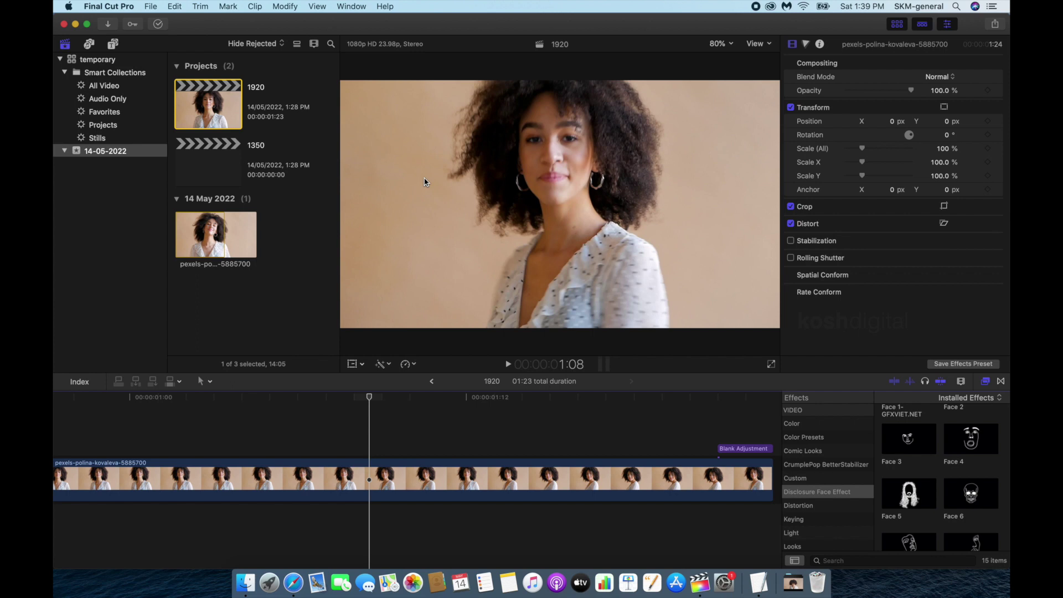
Step: Find the FCPX 10.4.6 row in Safari's compatibility table: OZML 5.10, display version 5.4.3
key("super+Tab")
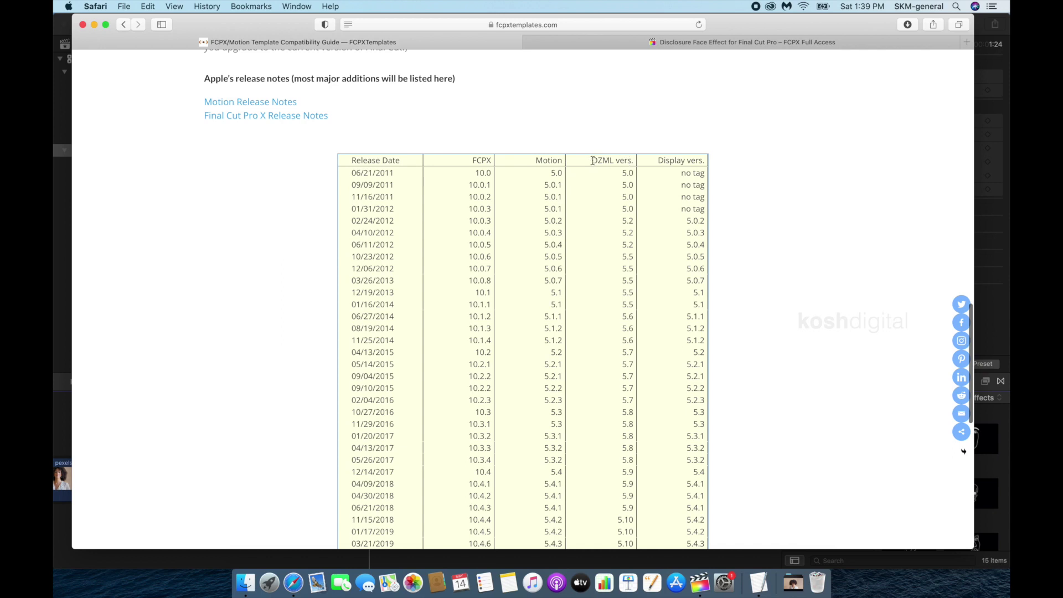
left_click_drag(593, 160, 596, 299)
scroll(598, 293, "down", 5)
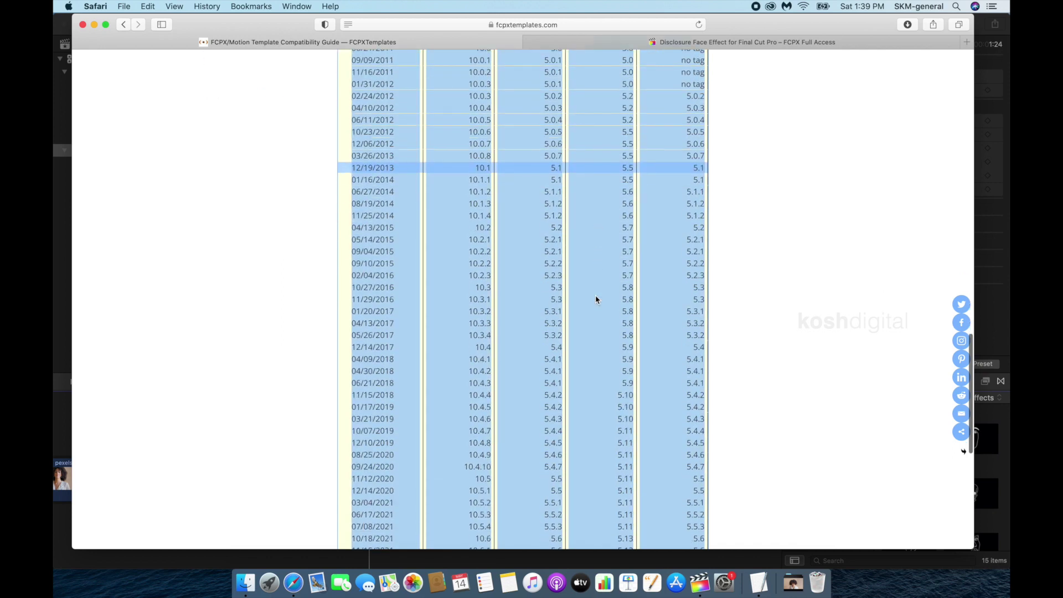
left_click(755, 332)
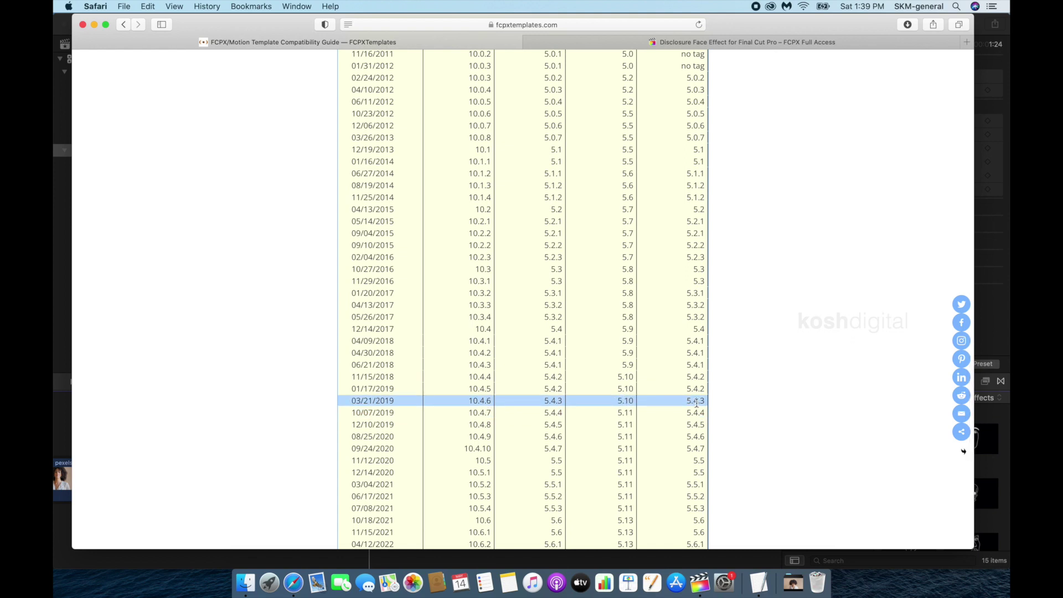
Step: Change Face 5.moef's tags to ozml 5.10 and displayversion 5.4.3, then save the file
key("ctrl+Up")
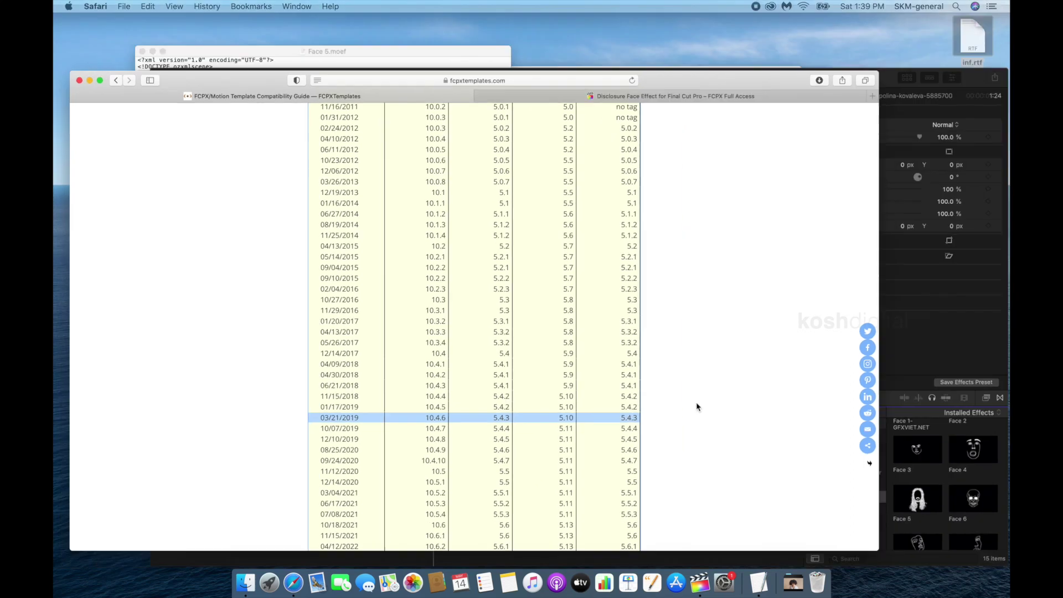
left_click(158, 135)
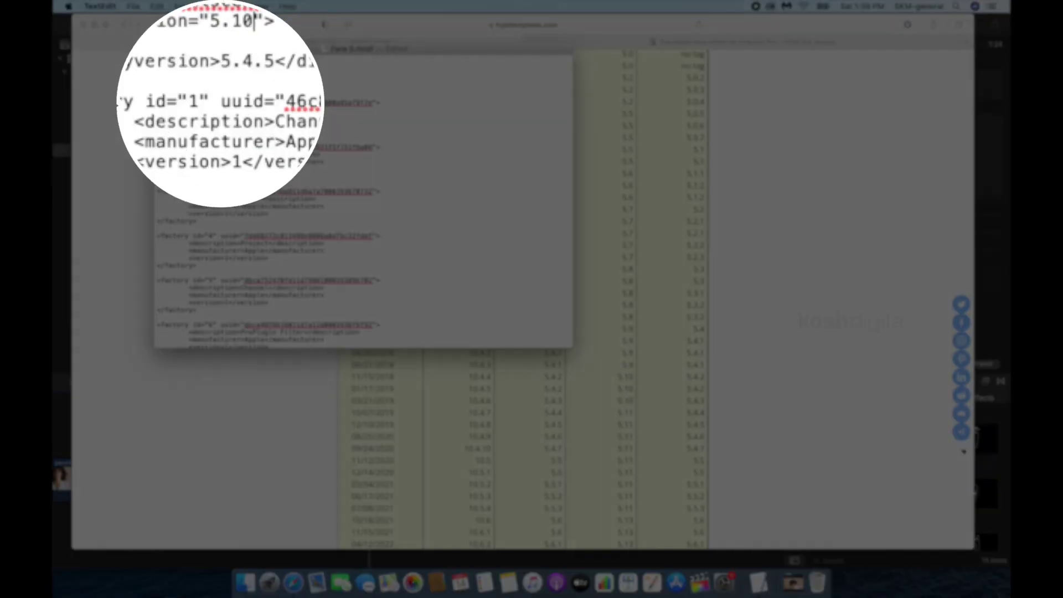
left_click(273, 63)
key("BackSpace")
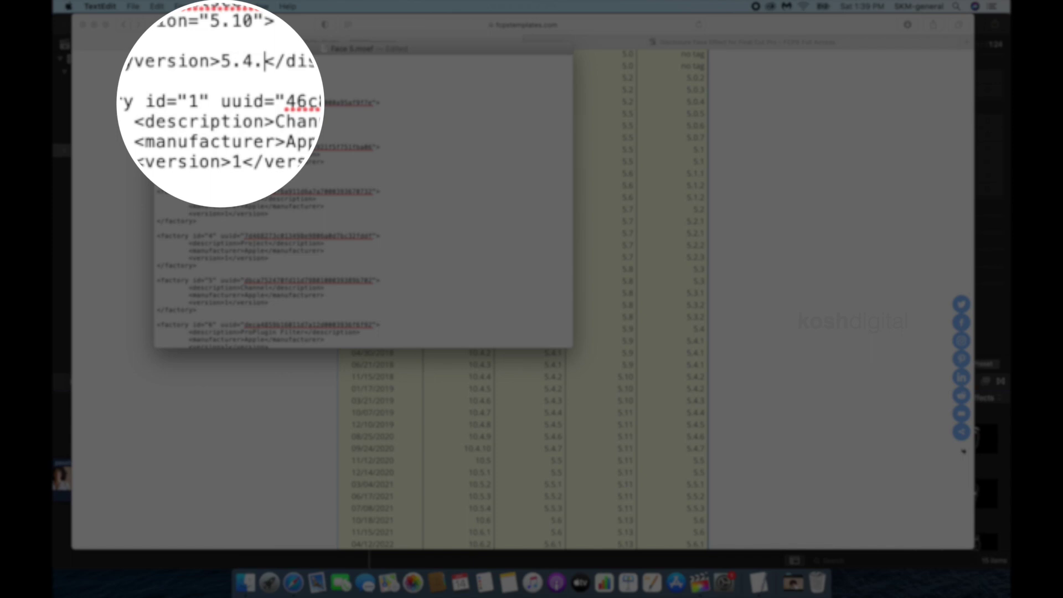
type("3")
key("super+s")
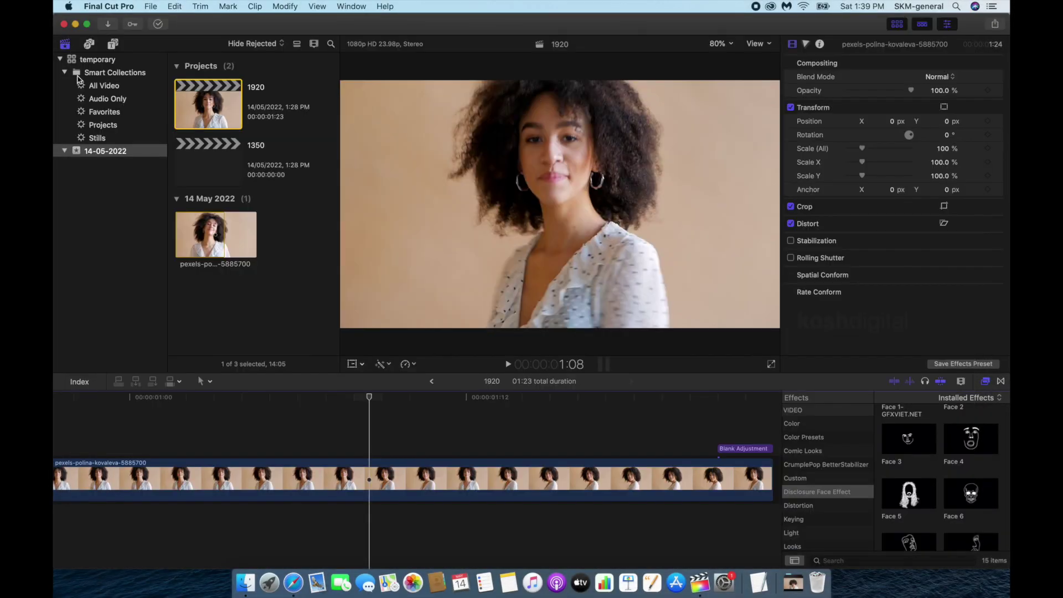
Step: Close and reload the temporary library, then preview Face 5 with its white face-sketch lines
left_click(86, 60)
right_click(85, 59)
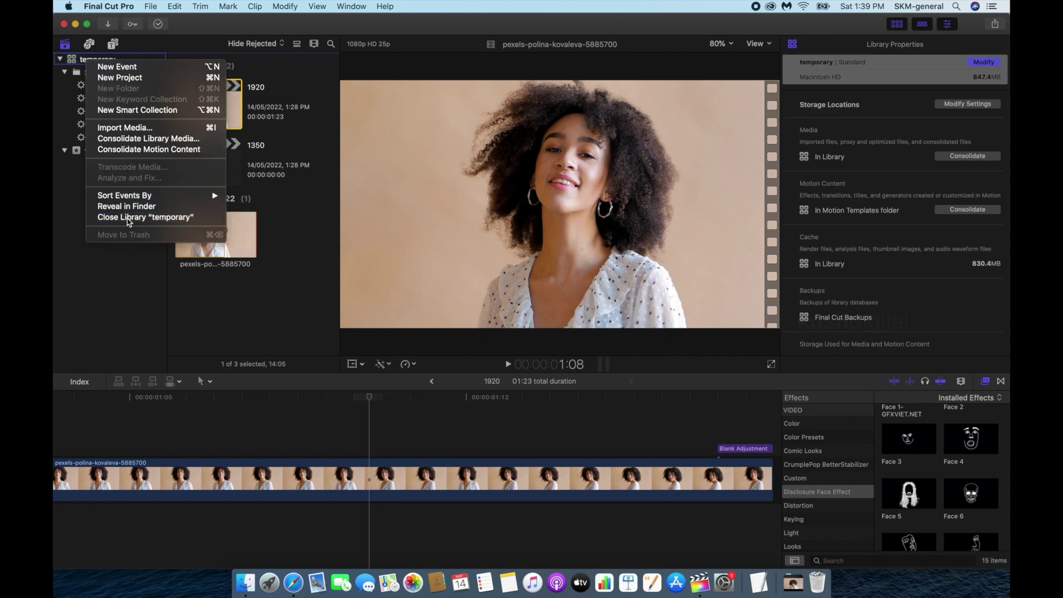
left_click(128, 217)
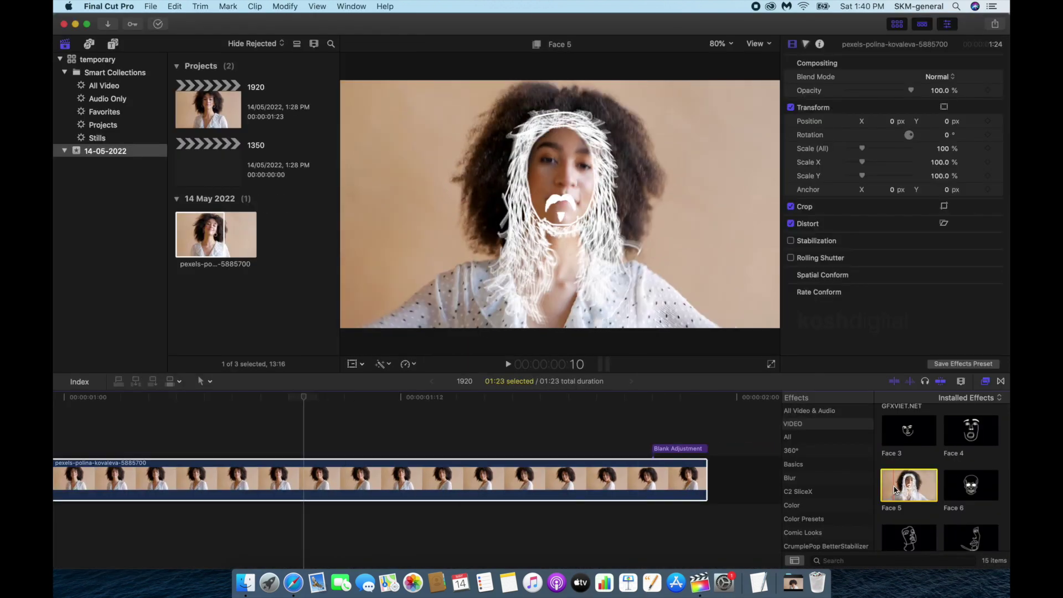
scroll(895, 489, "down", 1)
left_click(905, 490)
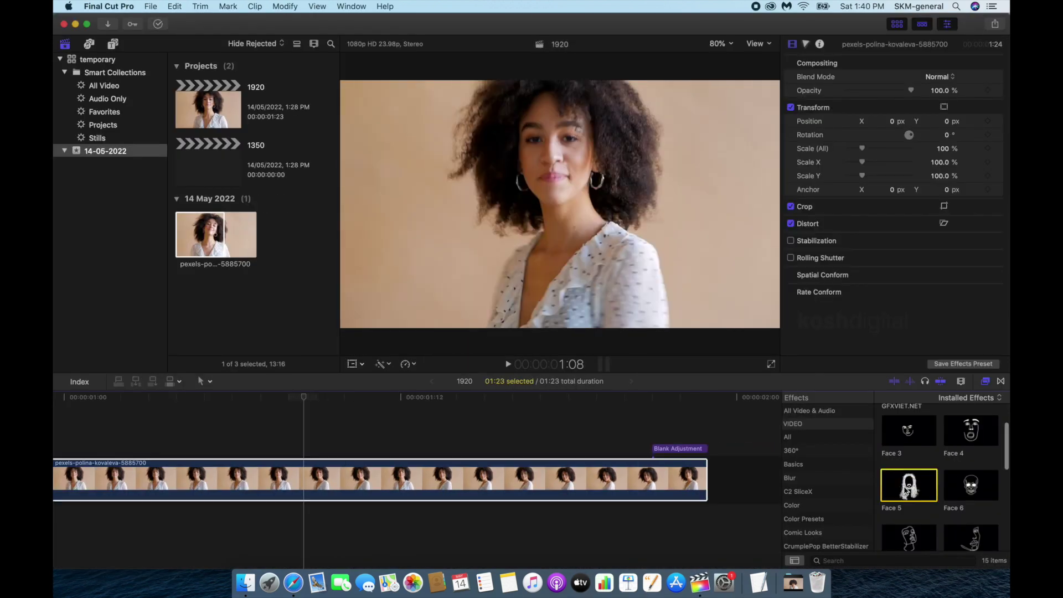